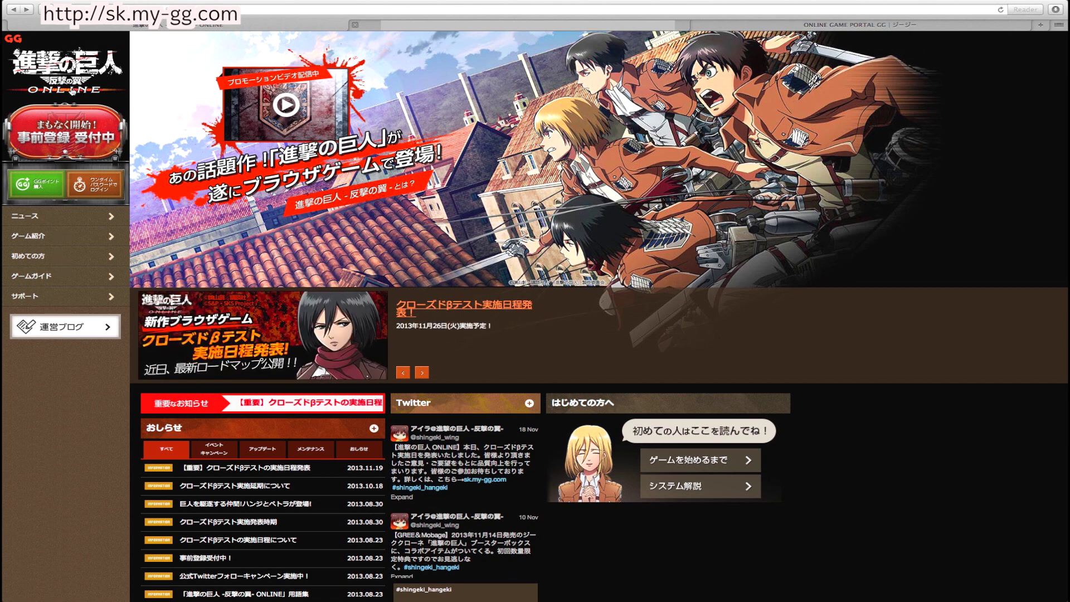
- Open the pre-registration page from the red 事前登録 受付中 sidebar banner
{"action": "left_click", "coordinate": [59, 134]}
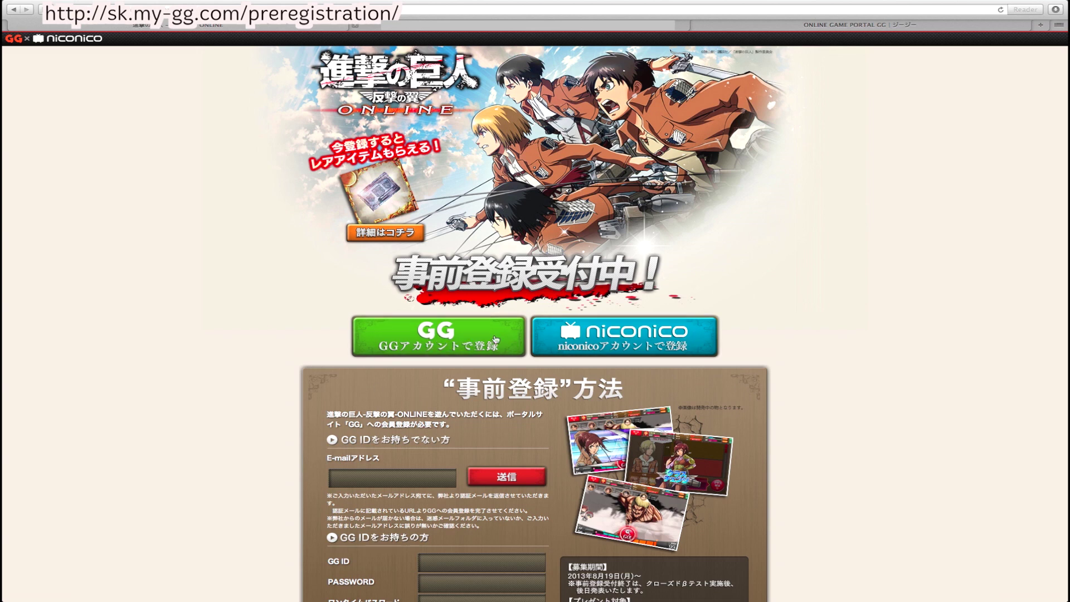
- Enter the email address (ENTER YOUR EMAIL HERE) in the pre-registration E-mail アドレス field
{"action": "scroll", "coordinate": [442, 342], "scroll_direction": "down", "scroll_amount": 3}
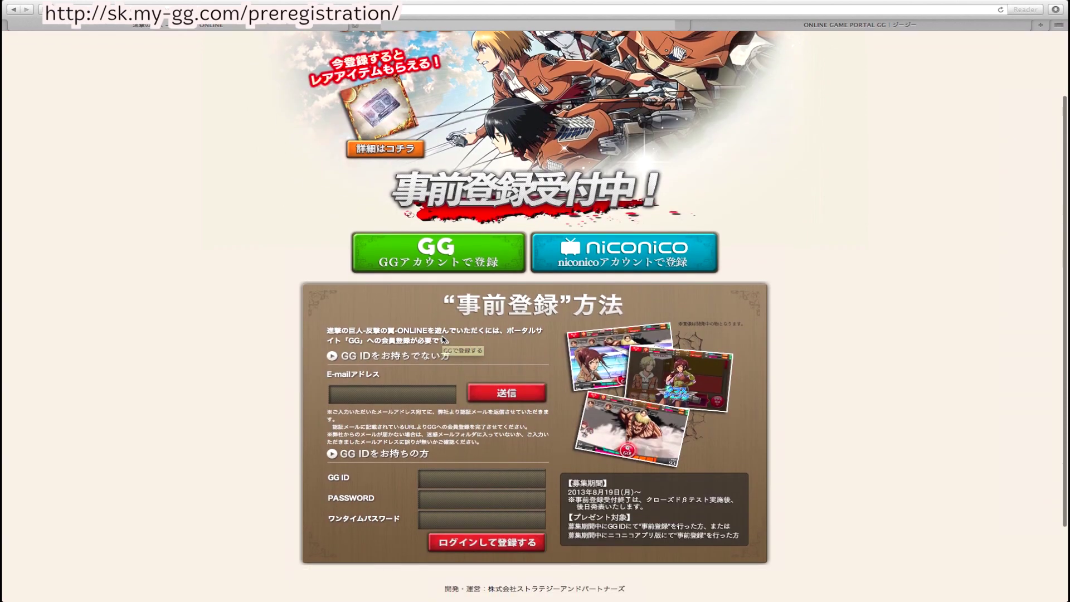
{"action": "scroll", "coordinate": [414, 260], "scroll_direction": "down", "scroll_amount": 3}
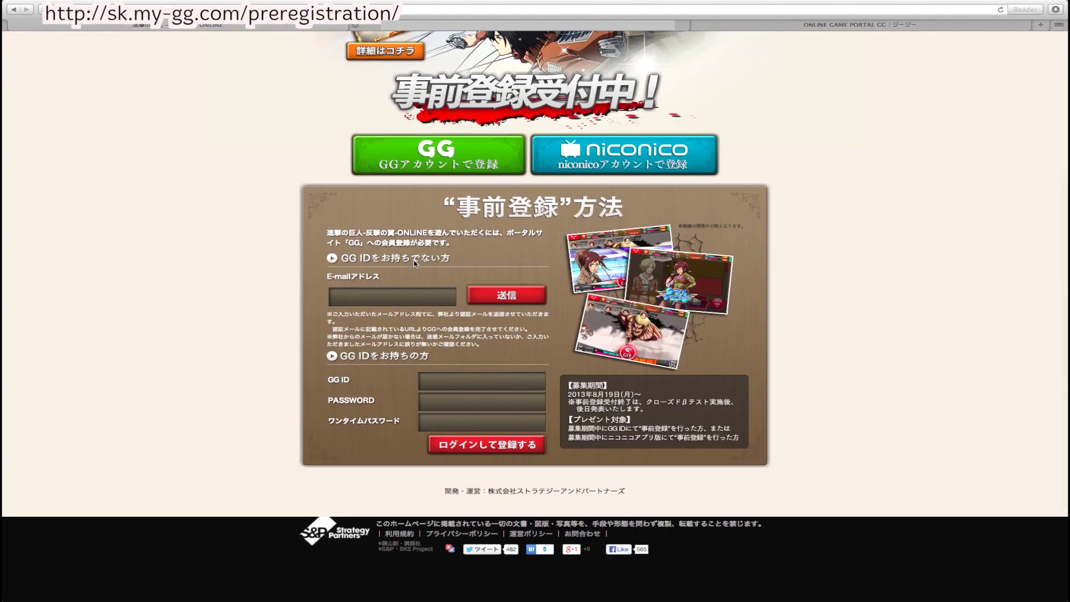
{"action": "left_click", "coordinate": [394, 301]}
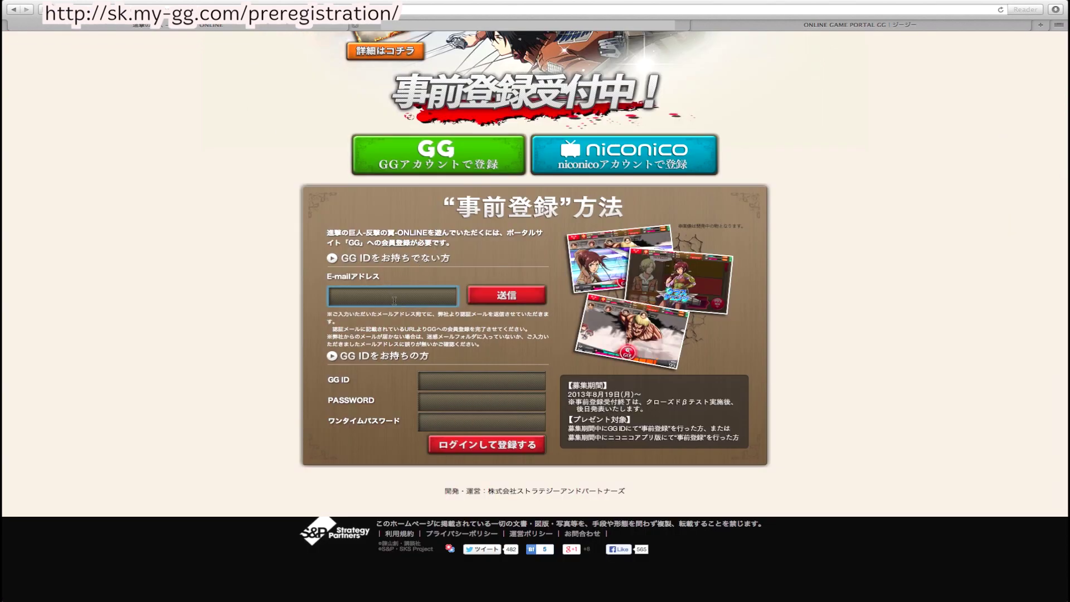
{"action": "type", "text": "ENTER YOUR EMAIL HERE"}
{"action": "left_click_drag", "start_coordinate": [328, 276], "coordinate": [351, 277]}
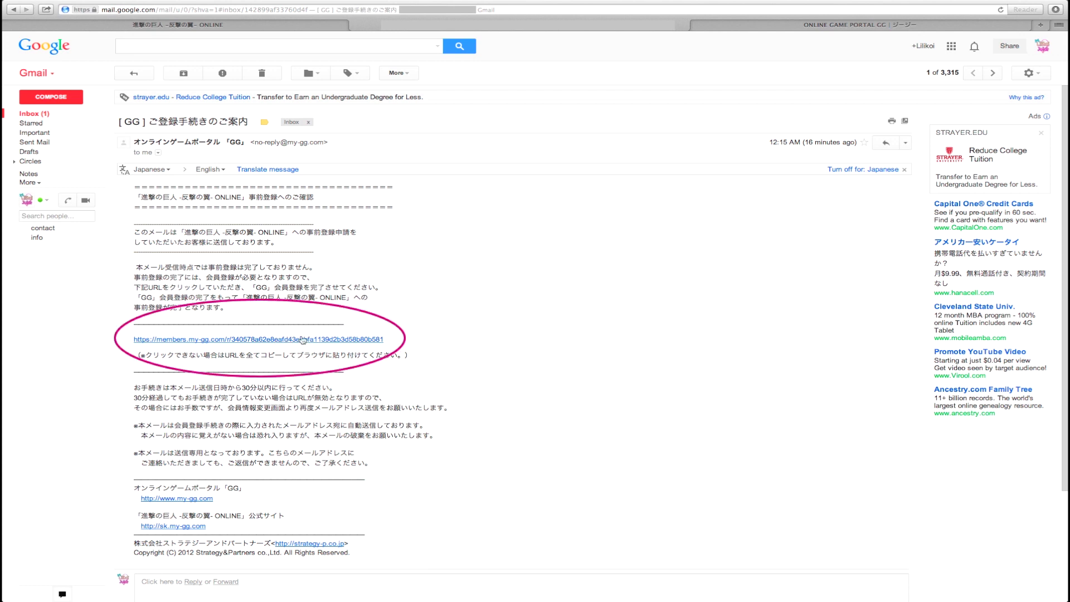
- Return to the GG member registration form and review the email address row
{"action": "left_click", "coordinate": [768, 28]}
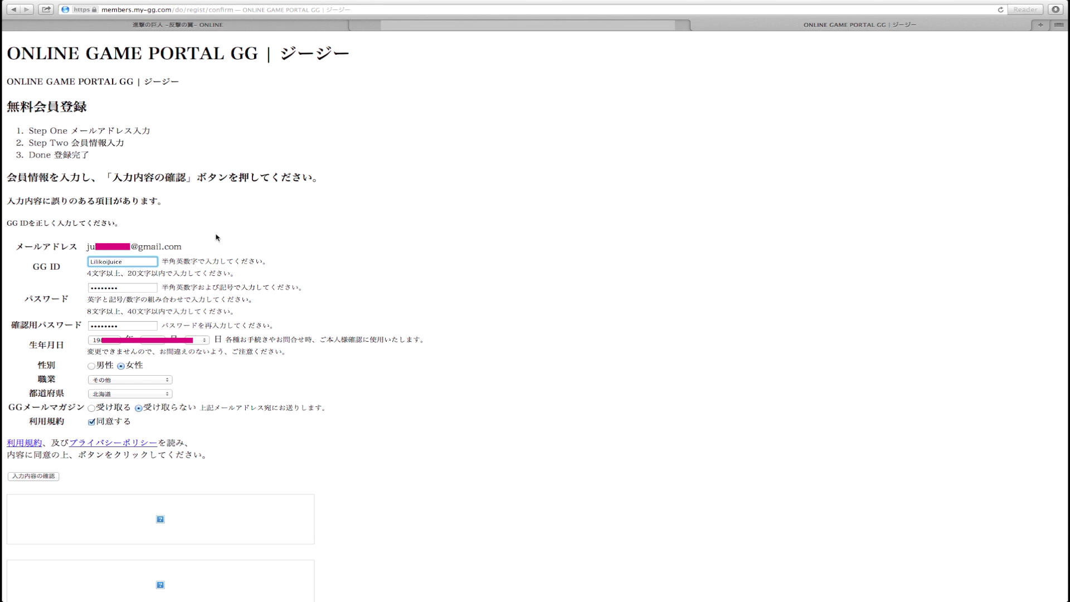
{"action": "left_click", "coordinate": [190, 249]}
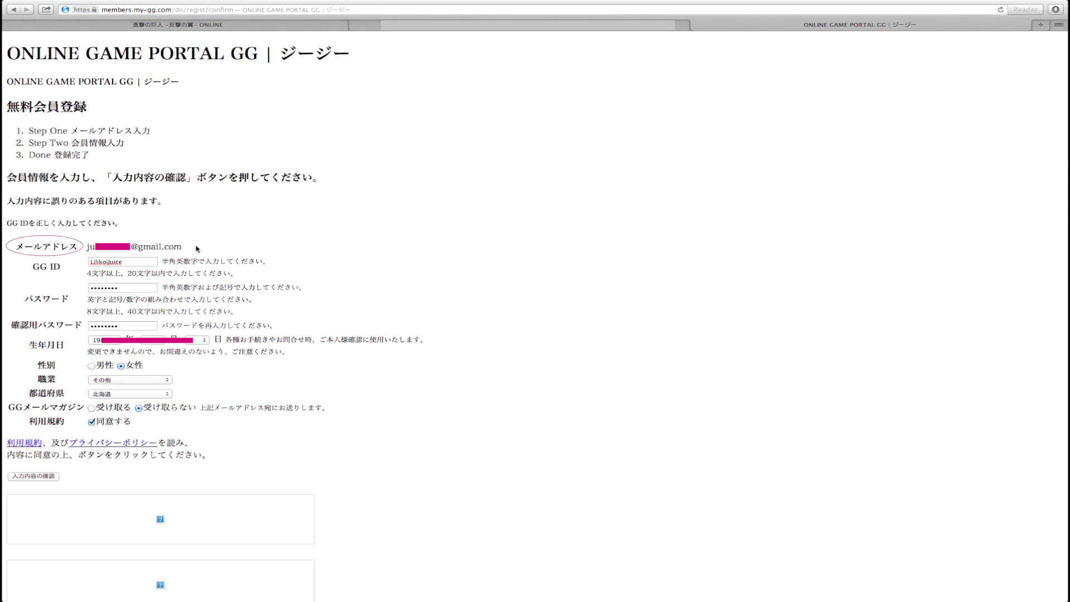
{"action": "left_click_drag", "start_coordinate": [187, 248], "coordinate": [19, 245]}
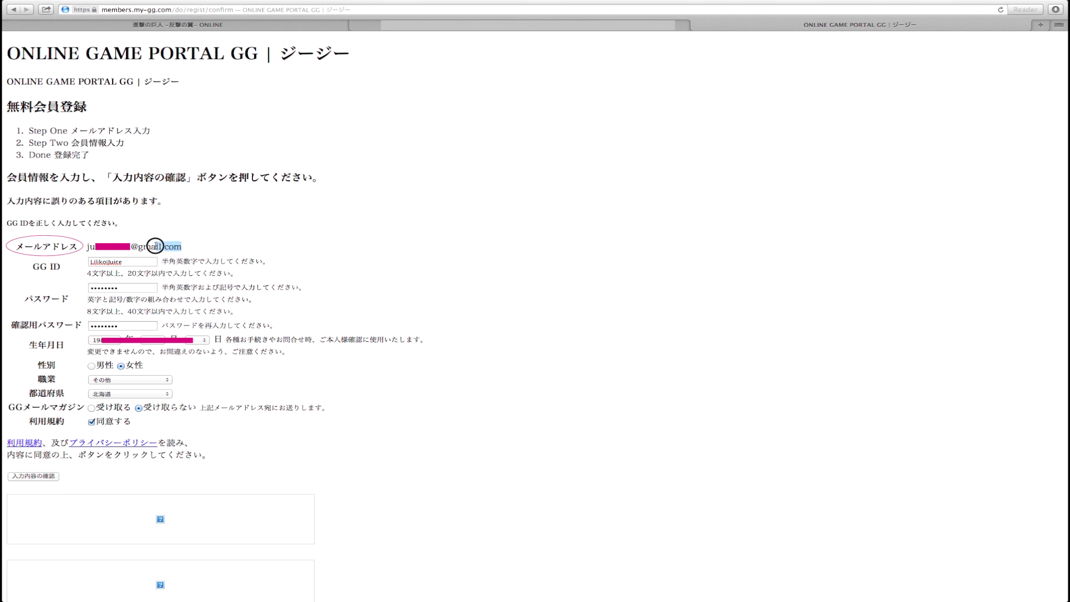
{"action": "left_click", "coordinate": [203, 249]}
- Check the GG ID and password fields and their requirements
{"action": "left_click_drag", "start_coordinate": [30, 270], "coordinate": [85, 266]}
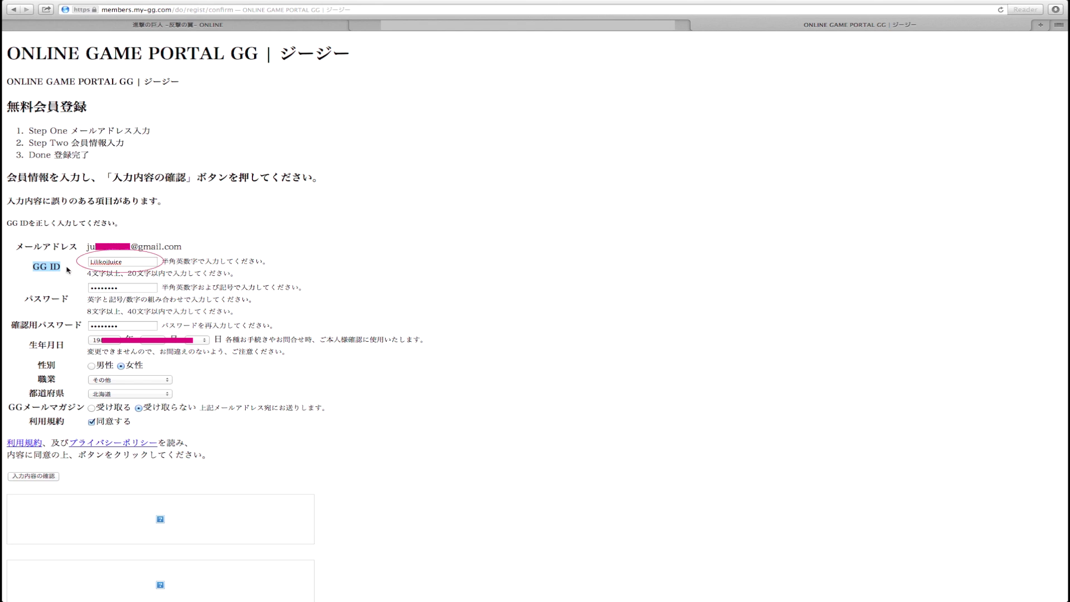
{"action": "left_click", "coordinate": [131, 261]}
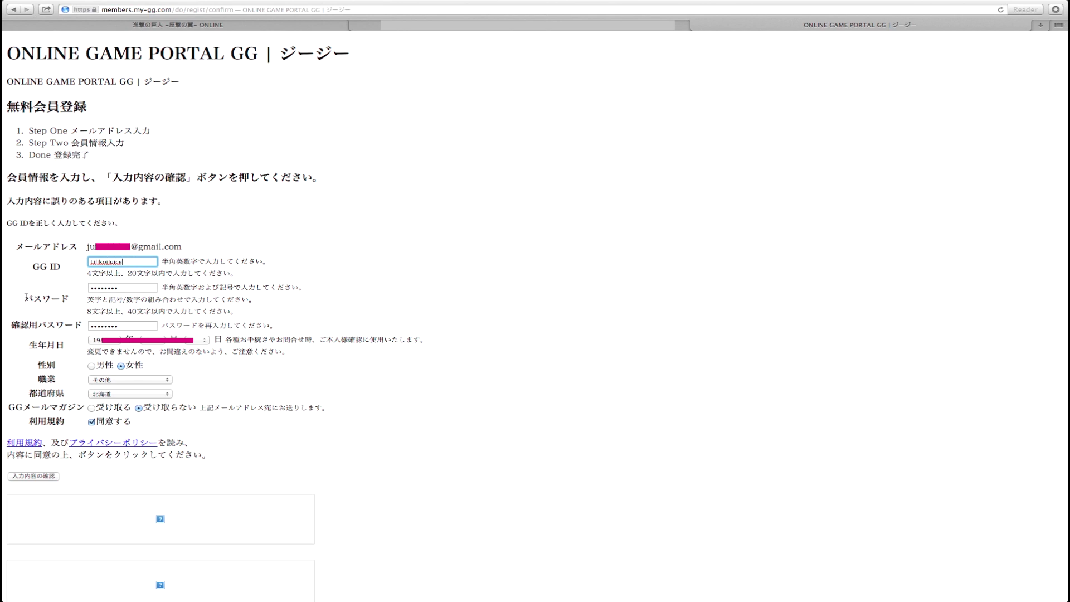
{"action": "left_click_drag", "start_coordinate": [25, 299], "coordinate": [66, 299]}
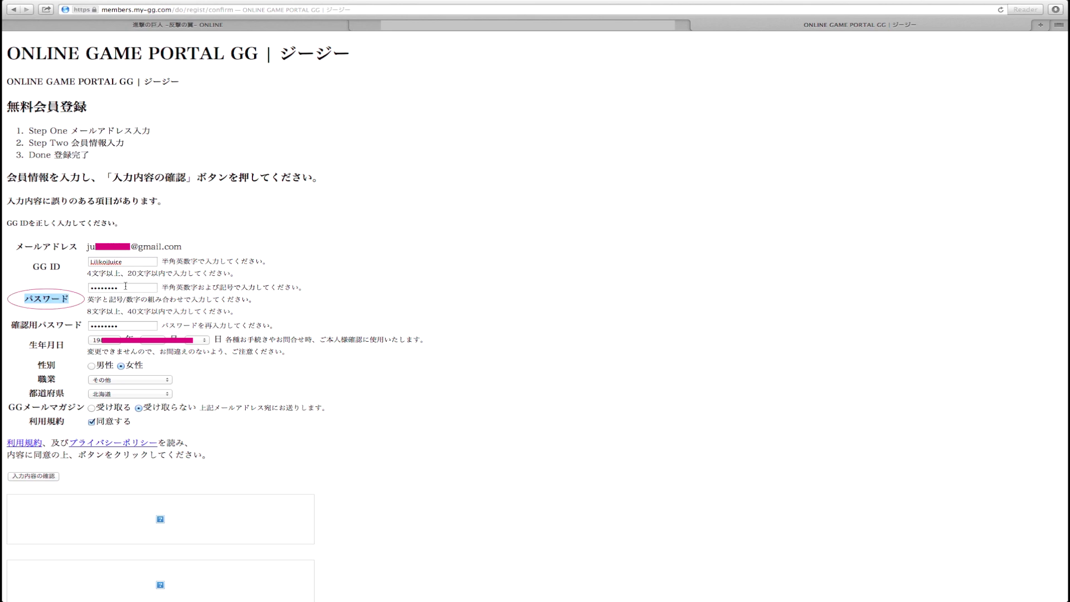
{"action": "left_click", "coordinate": [125, 286]}
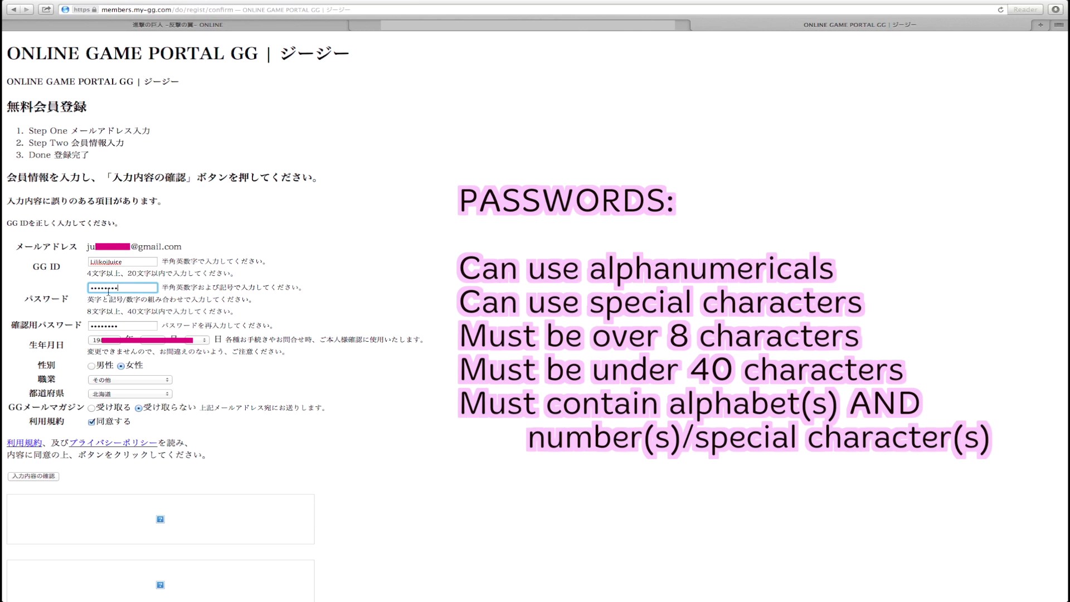
{"action": "left_click_drag", "start_coordinate": [11, 325], "coordinate": [79, 325]}
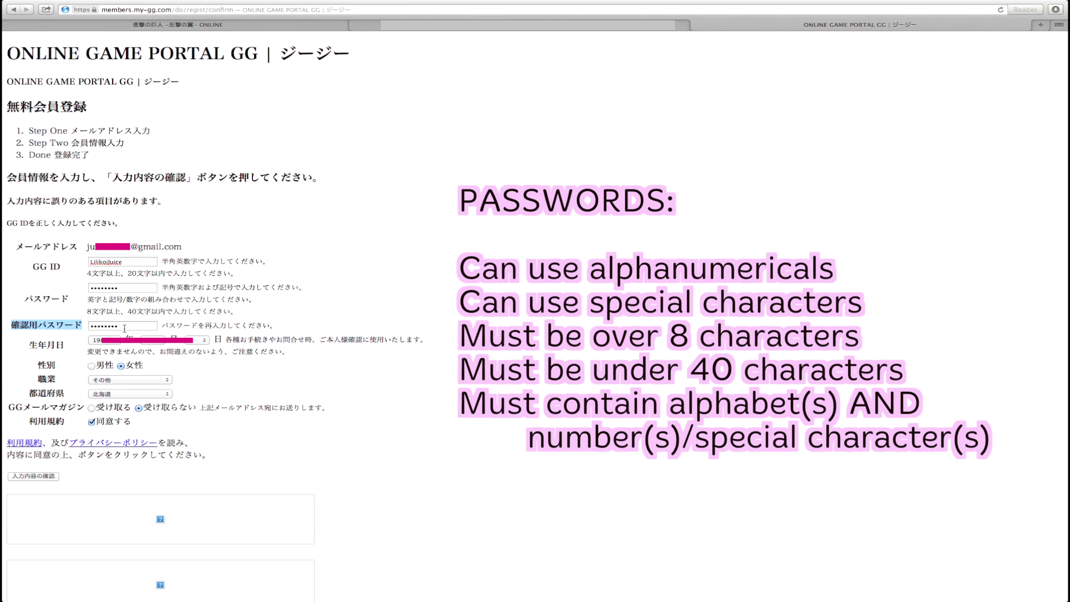
{"action": "left_click_drag", "start_coordinate": [29, 344], "coordinate": [101, 348]}
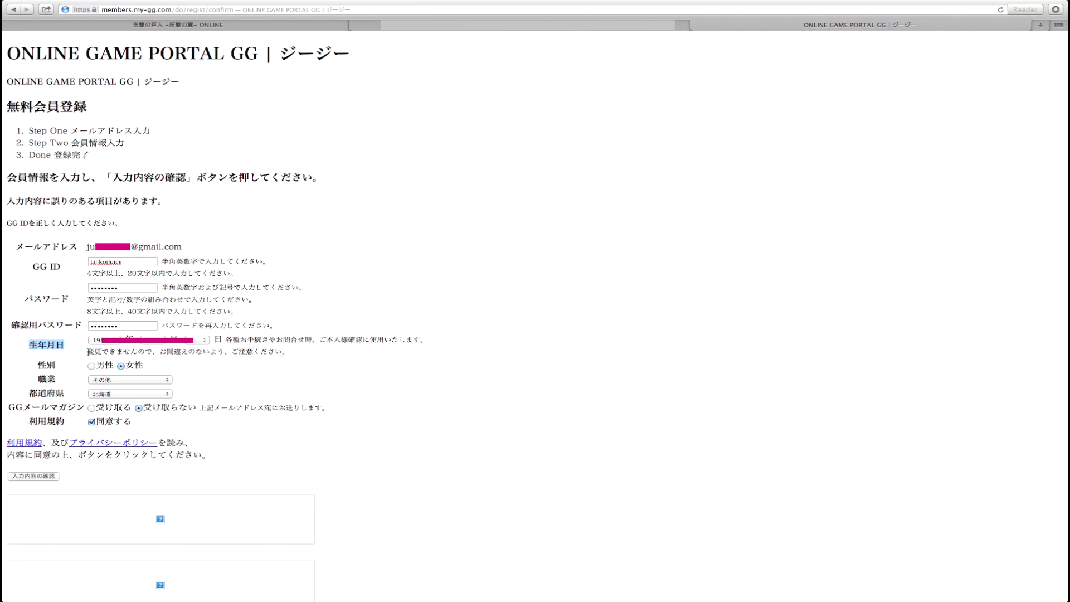
{"action": "left_click", "coordinate": [45, 364]}
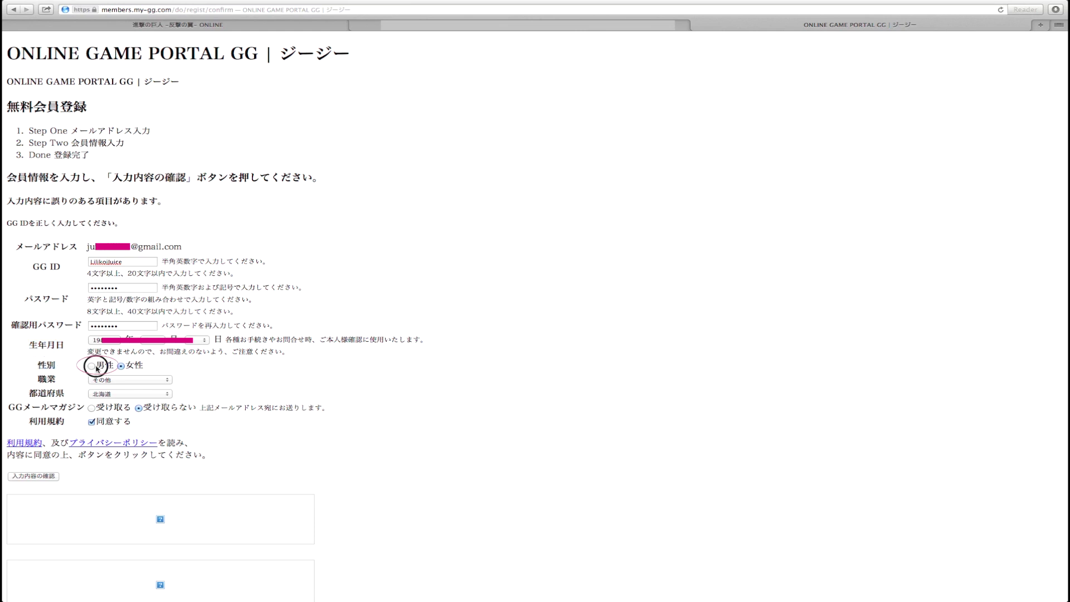
{"action": "left_click", "coordinate": [128, 366]}
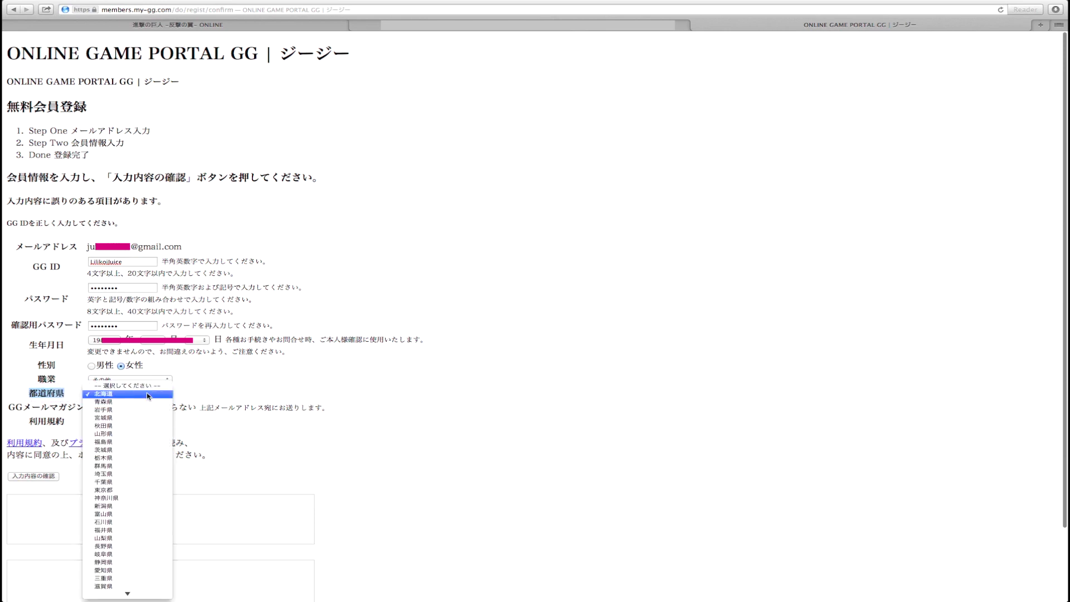
{"action": "left_click", "coordinate": [148, 394]}
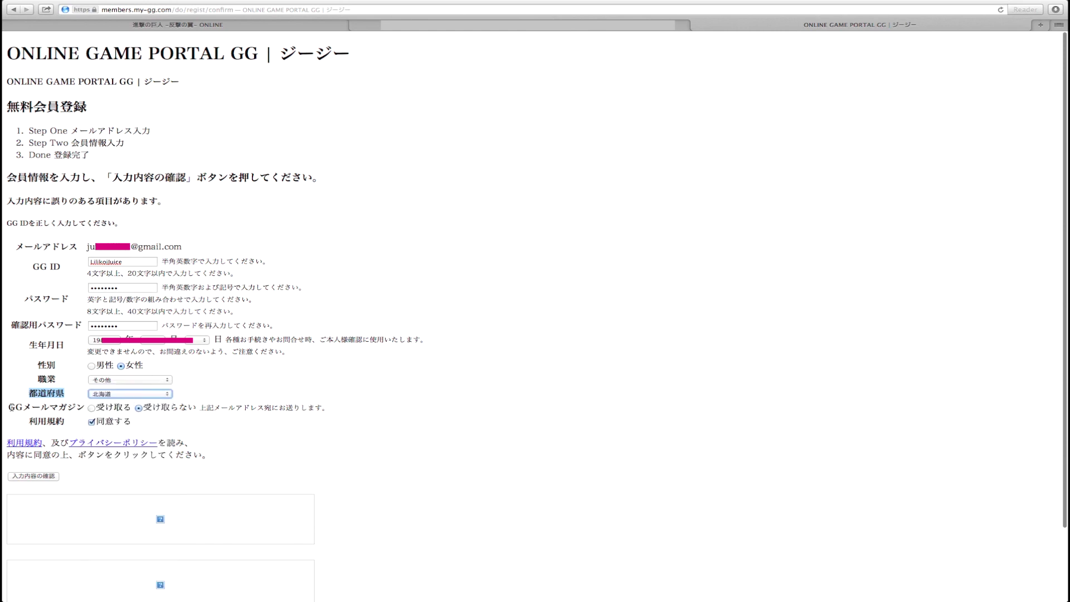
{"action": "left_click_drag", "start_coordinate": [12, 407], "coordinate": [83, 408]}
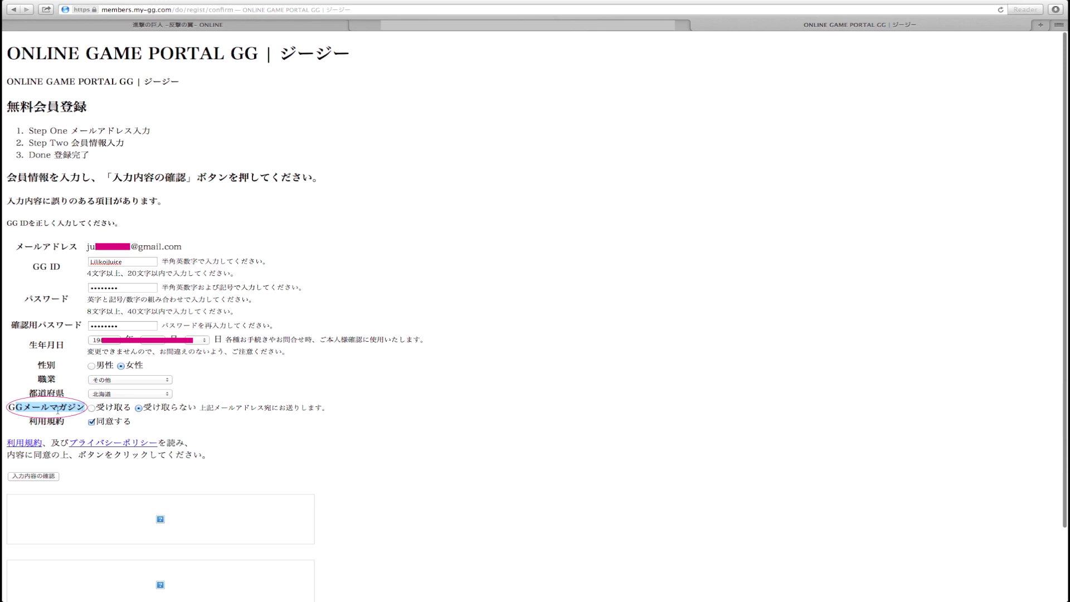
{"action": "left_click", "coordinate": [58, 411]}
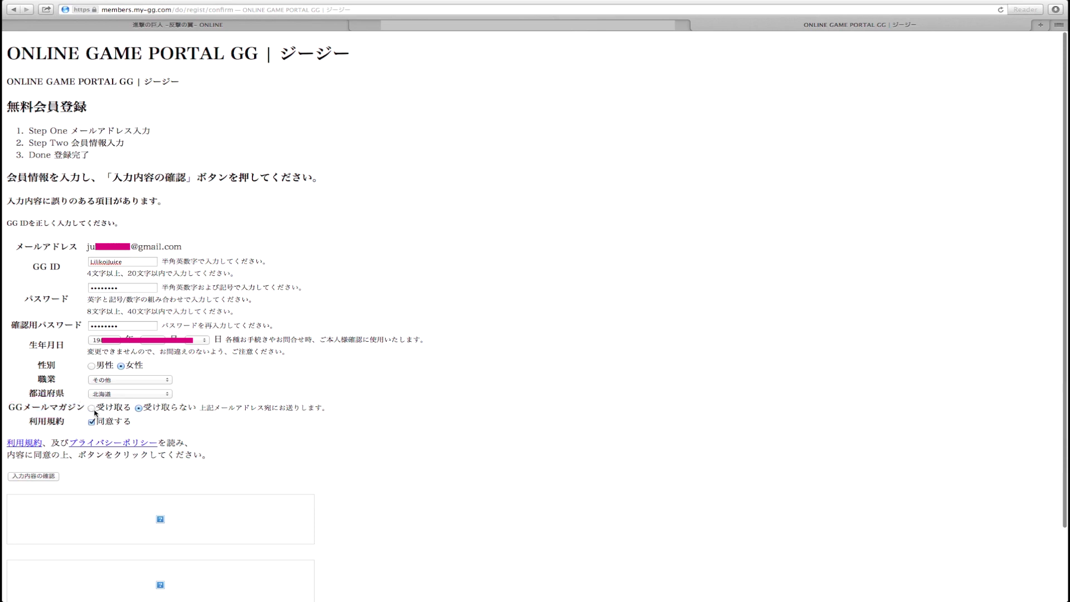
{"action": "left_click", "coordinate": [92, 409]}
{"action": "left_click_drag", "start_coordinate": [30, 425], "coordinate": [65, 423]}
{"action": "left_click", "coordinate": [78, 427]}
- Review the entered details, including the declined newsletter, and confirm the GG registration
{"action": "left_click", "coordinate": [35, 476]}
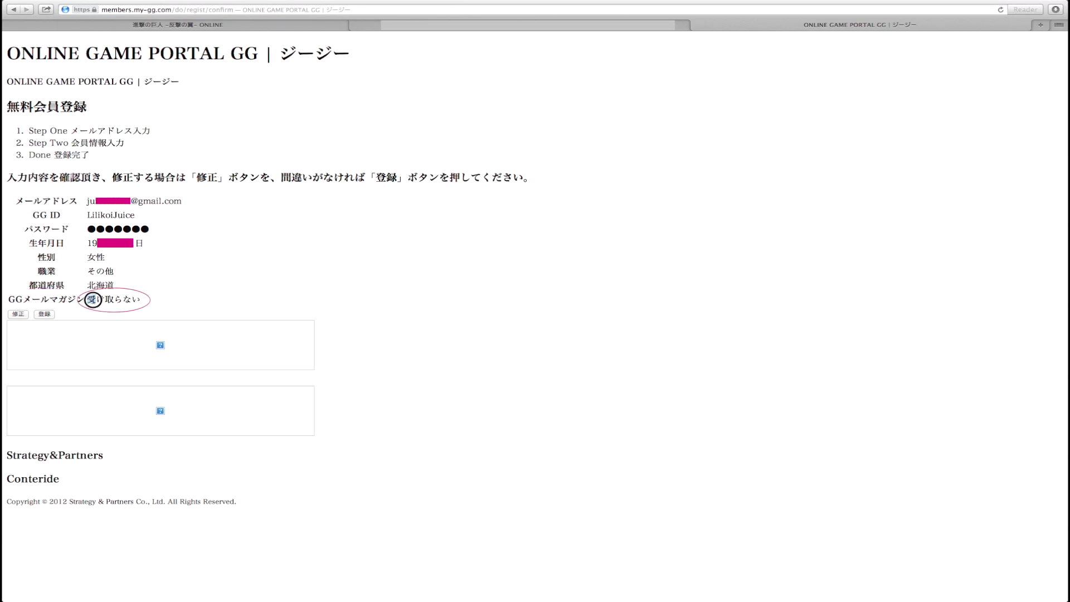
{"action": "left_click_drag", "start_coordinate": [92, 300], "coordinate": [140, 300]}
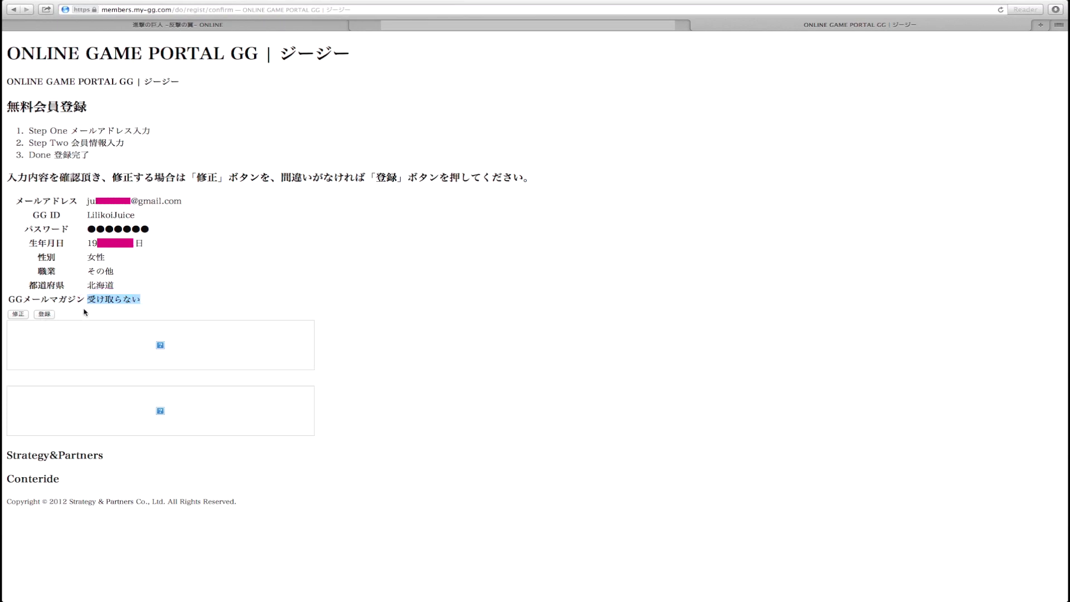
{"action": "left_click", "coordinate": [71, 291]}
{"action": "left_click", "coordinate": [48, 311]}
- Finish the GG account registration and close the pre-registration complete notice
{"action": "left_click", "coordinate": [48, 316]}
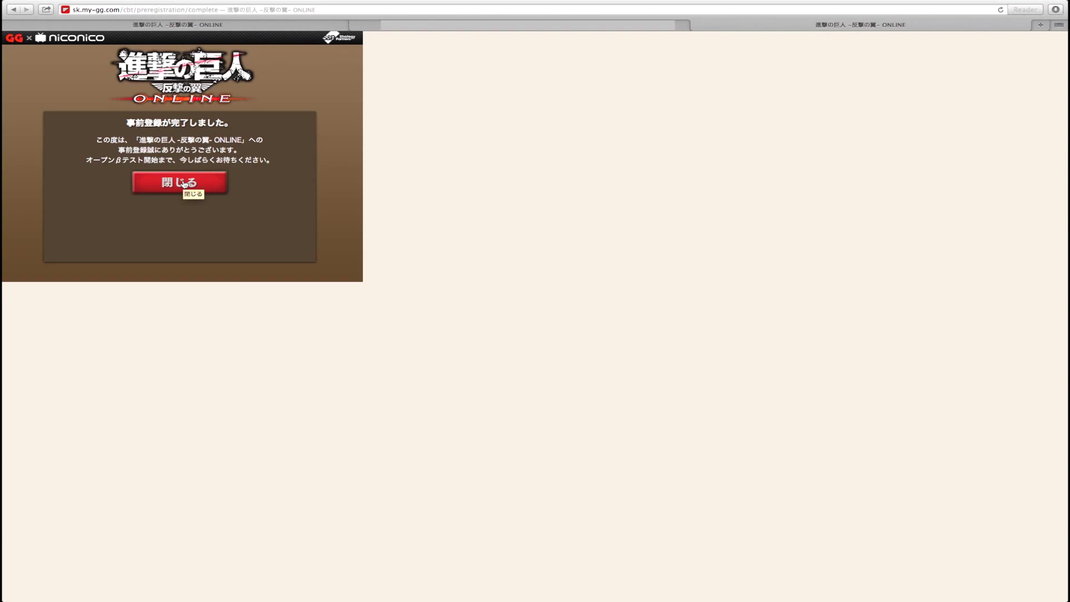
{"action": "left_click", "coordinate": [185, 183]}
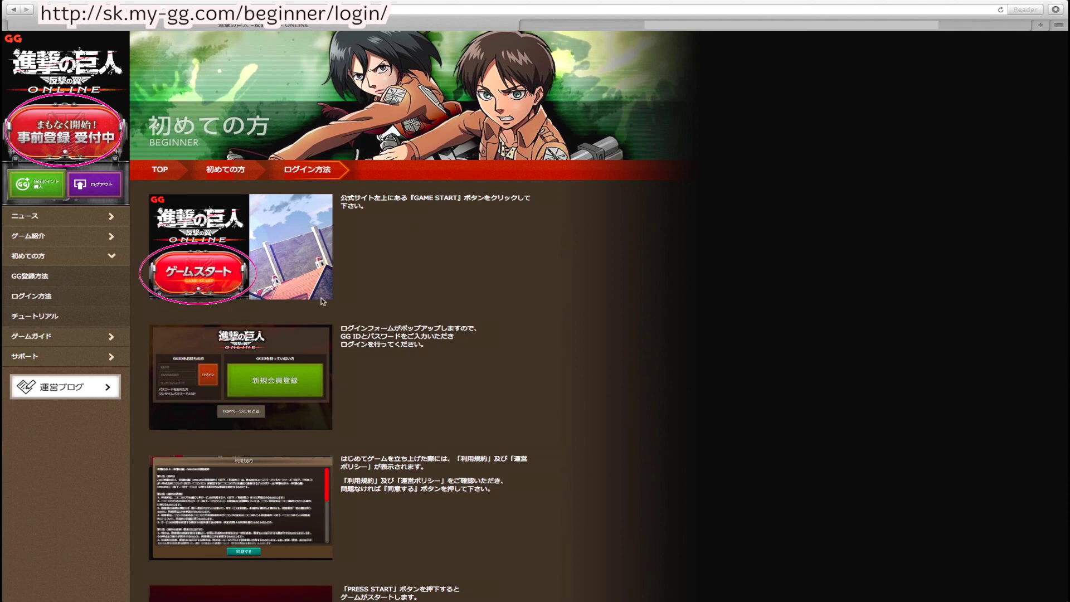
{"action": "scroll", "coordinate": [366, 298], "scroll_direction": "down", "scroll_amount": 3}
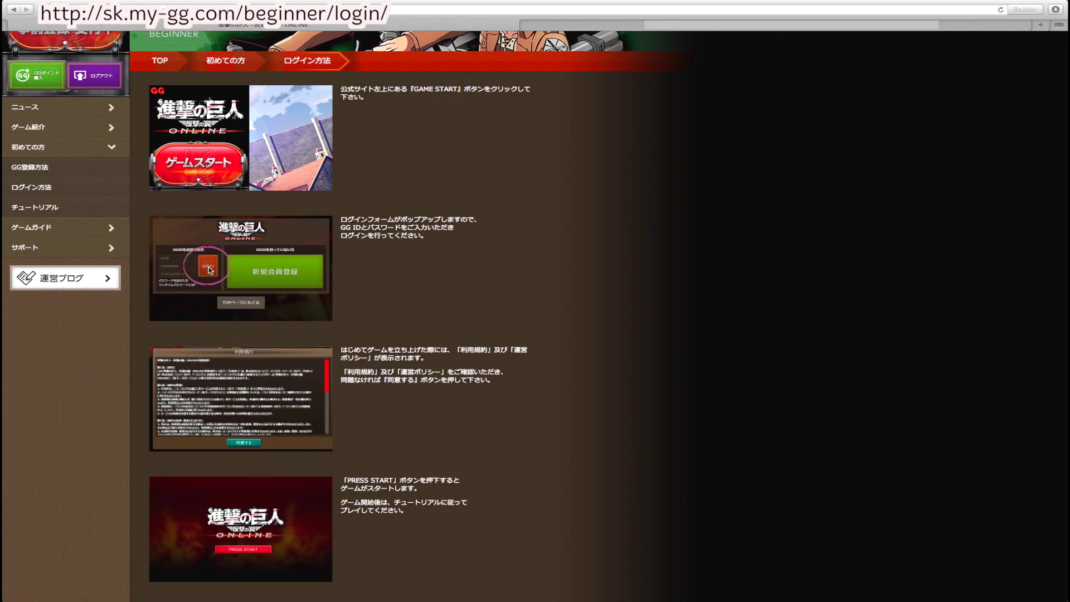
{"action": "scroll", "coordinate": [390, 312], "scroll_direction": "down", "scroll_amount": 3}
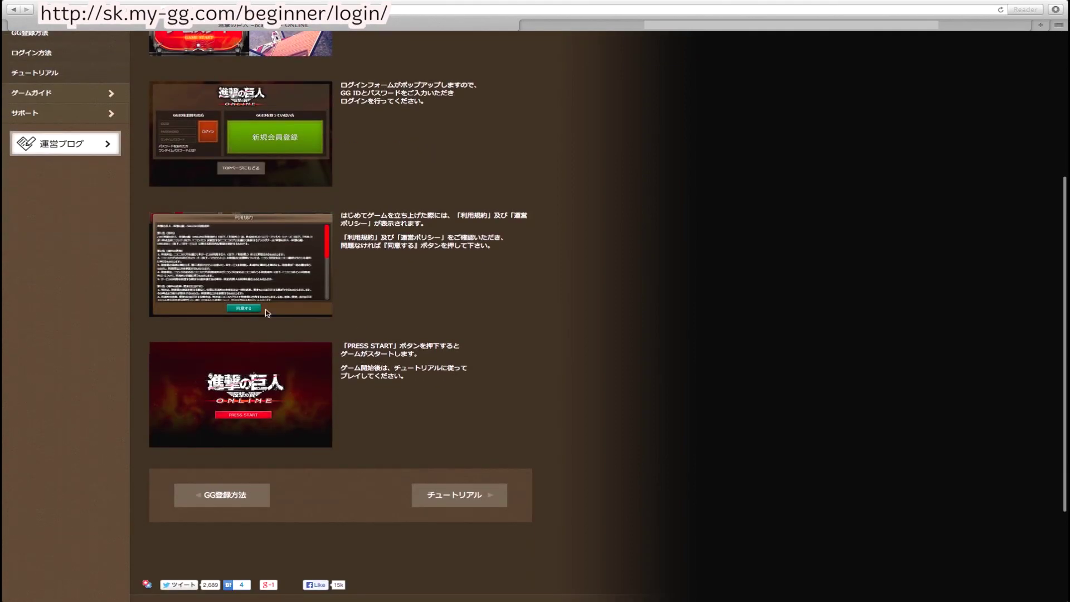
{"action": "left_click", "coordinate": [341, 233]}
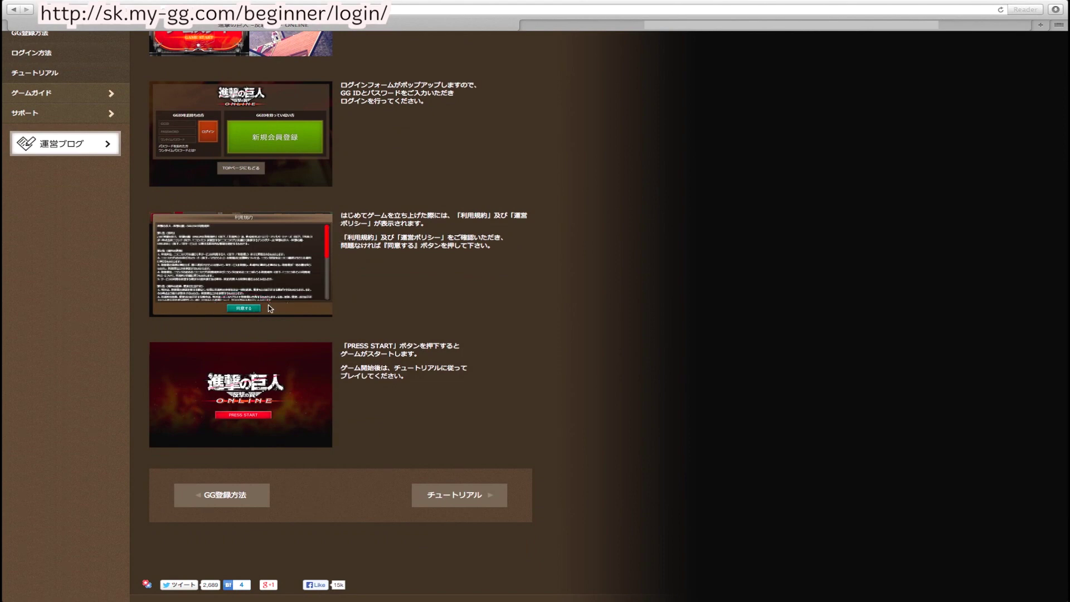
{"action": "scroll", "coordinate": [348, 322], "scroll_direction": "down", "scroll_amount": 1}
{"action": "scroll", "coordinate": [347, 322], "scroll_direction": "down", "scroll_amount": 3}
{"action": "left_click", "coordinate": [346, 350]}
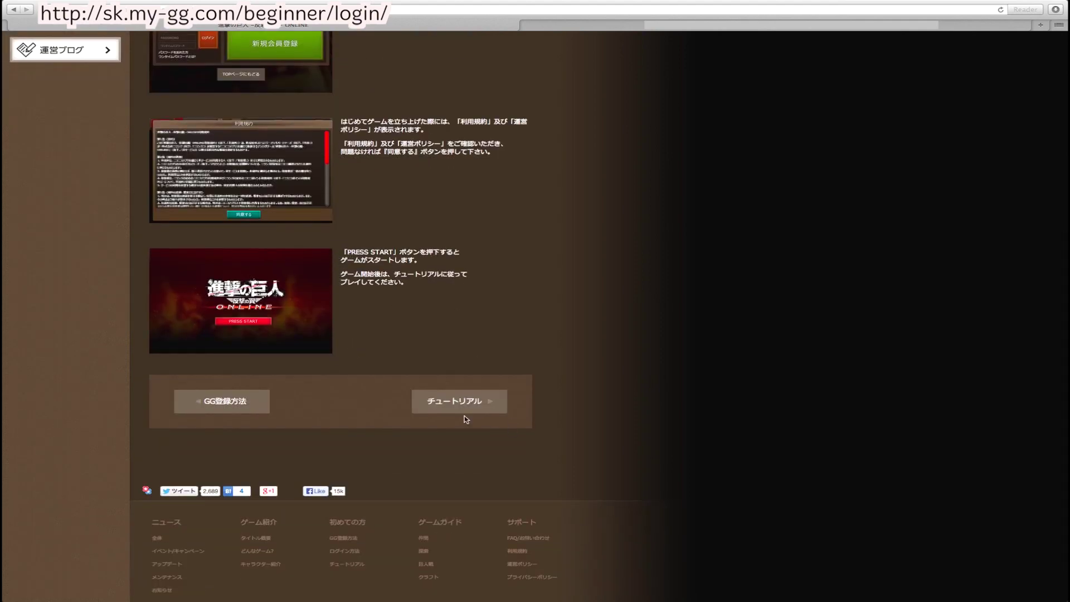
- Open the beginner tutorial guide from the login page and scroll through it
{"action": "left_click", "coordinate": [456, 404]}
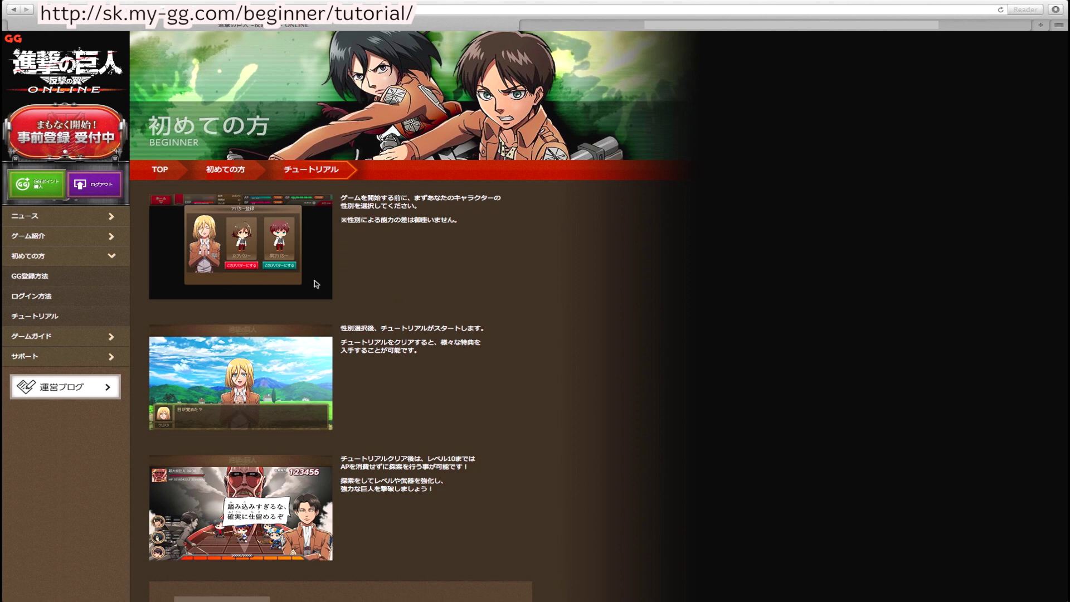
{"action": "scroll", "coordinate": [363, 306], "scroll_direction": "down", "scroll_amount": 3}
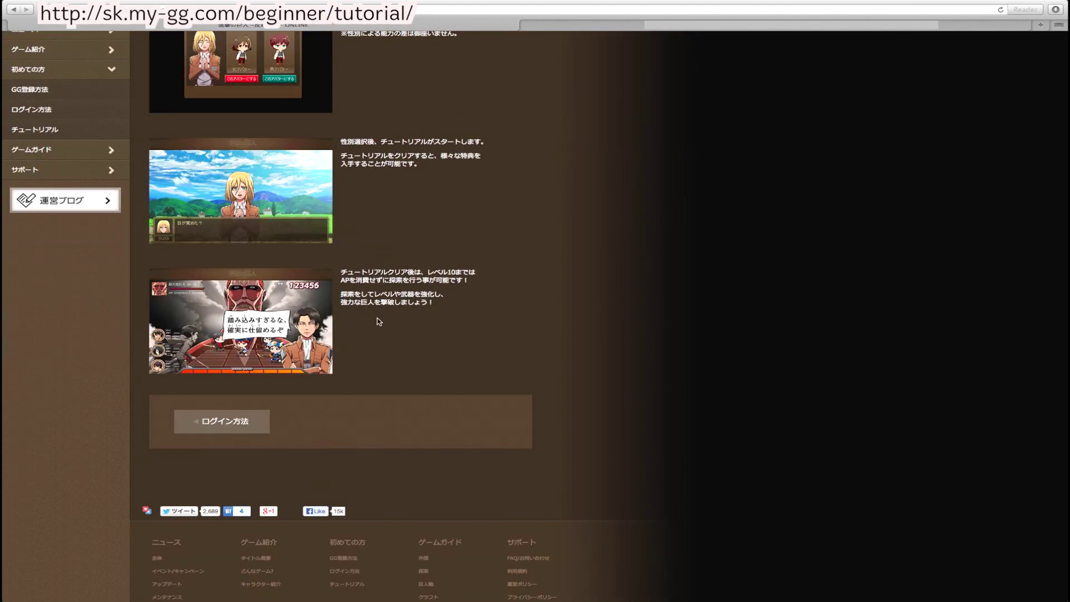
{"action": "scroll", "coordinate": [379, 322], "scroll_direction": "up", "scroll_amount": 2}
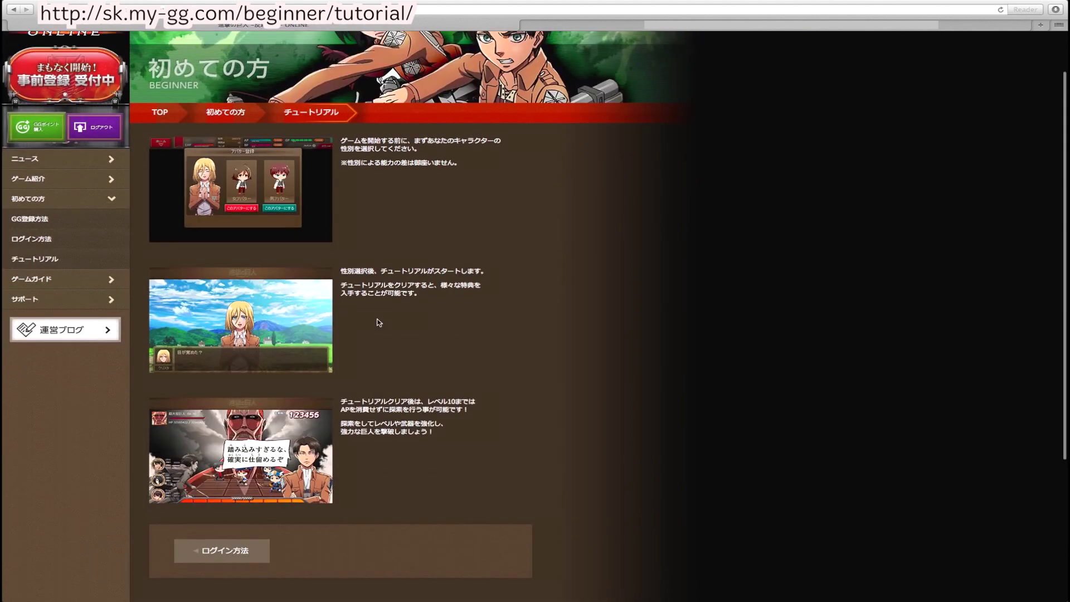